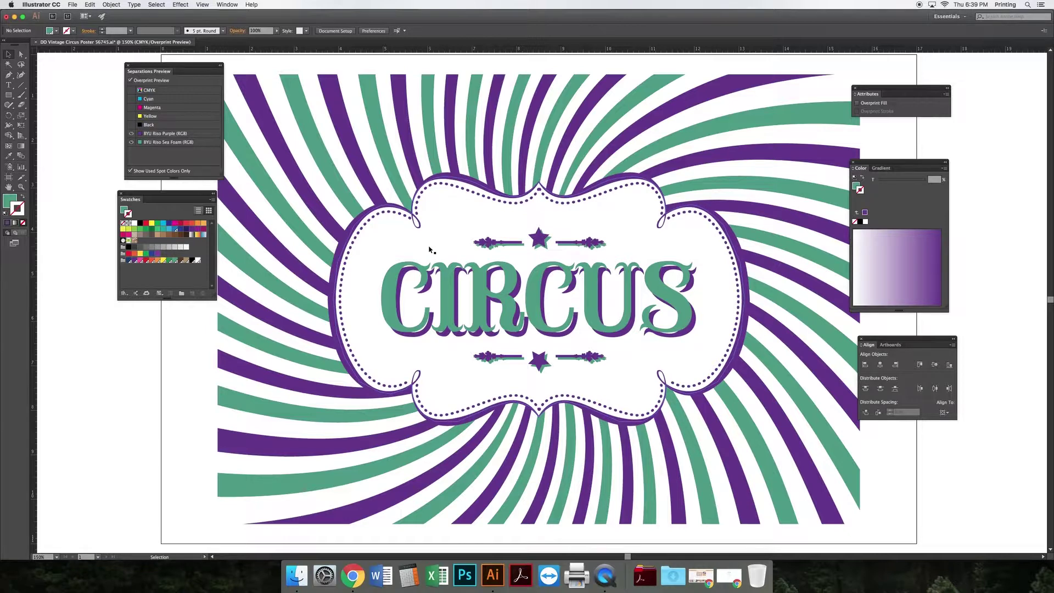
# Open the File menu for the purple and seafoam circus poster
pyautogui.click(73, 5)
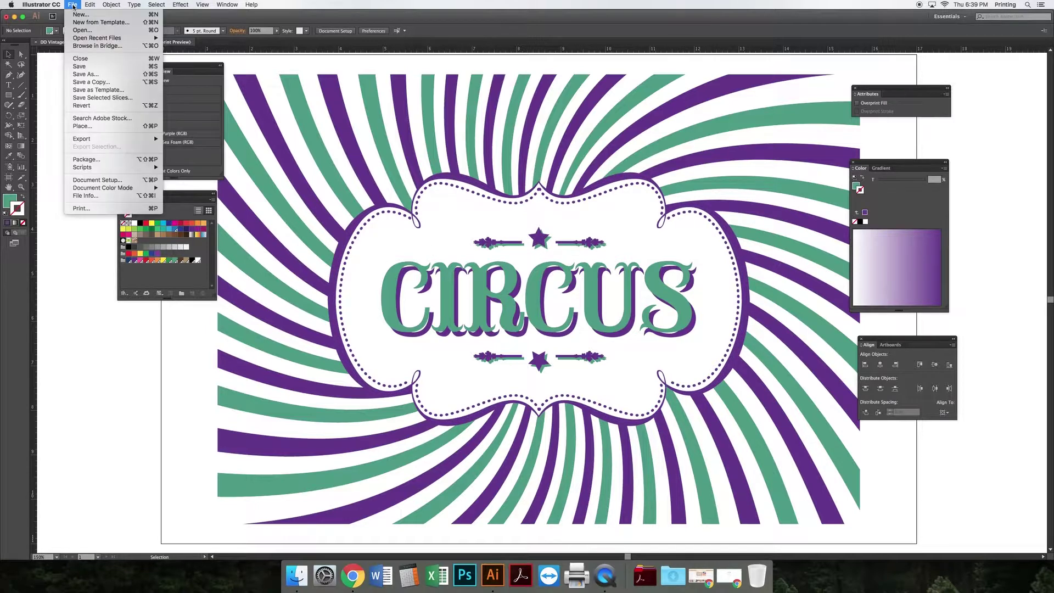
# In Print, set the printer to Adobe PostScript File and media size to Tabloid 11 x 17 inch
pyautogui.click(100, 212)
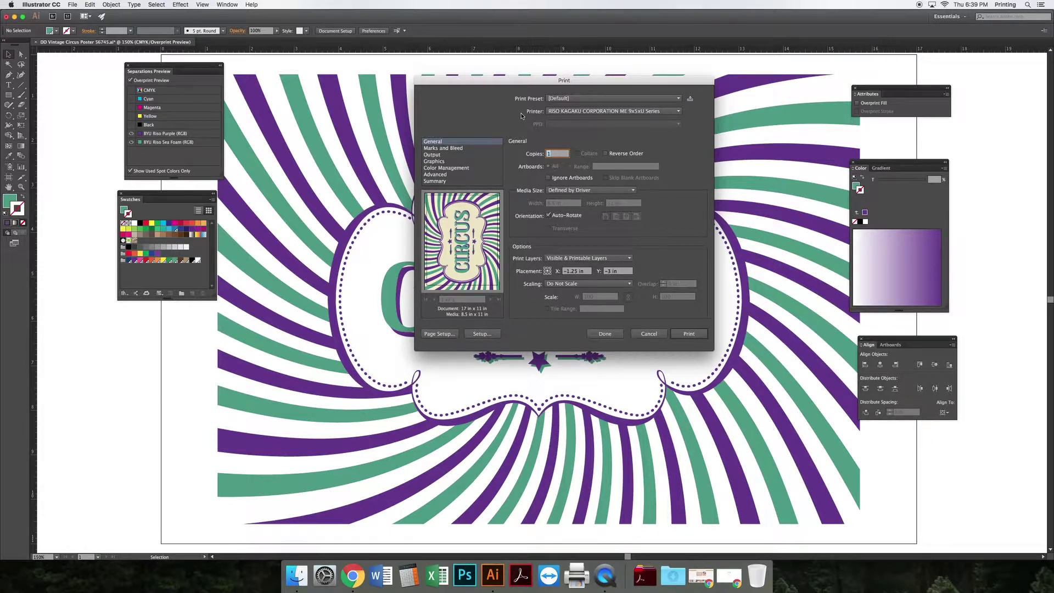
pyautogui.click(553, 113)
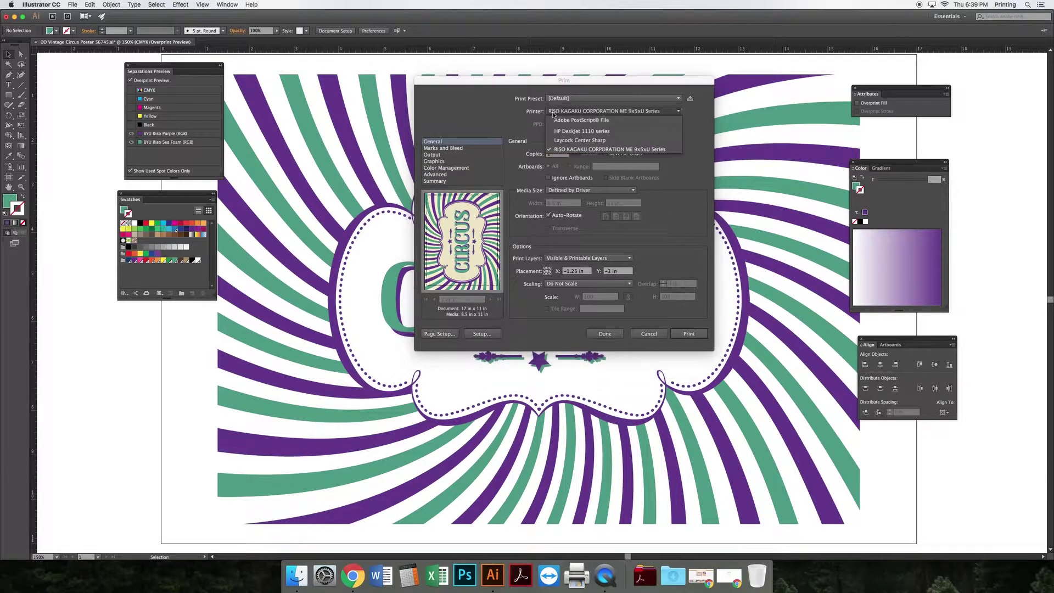
pyautogui.click(599, 123)
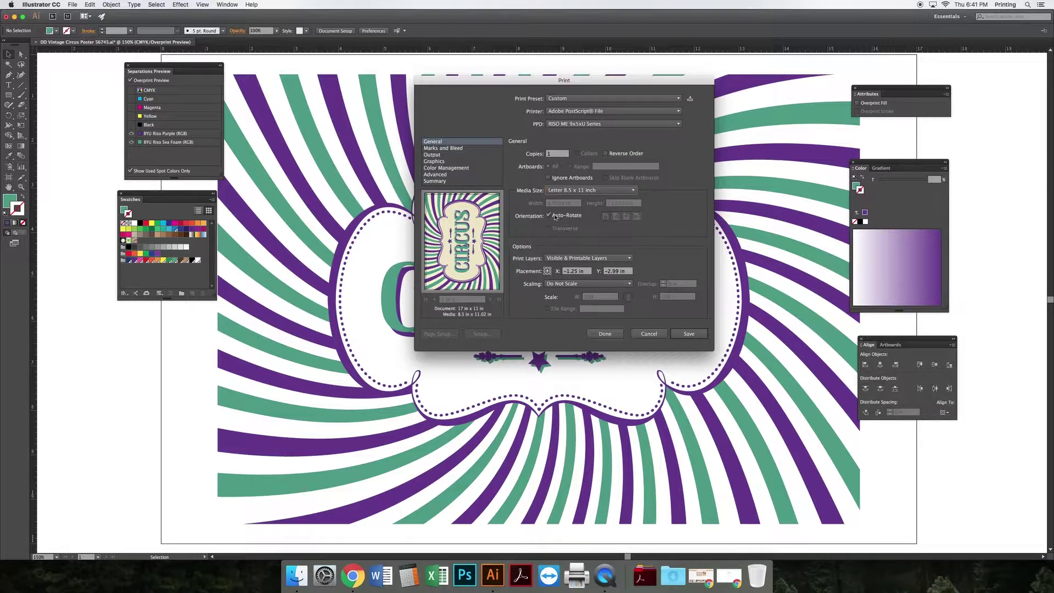
pyautogui.click(588, 190)
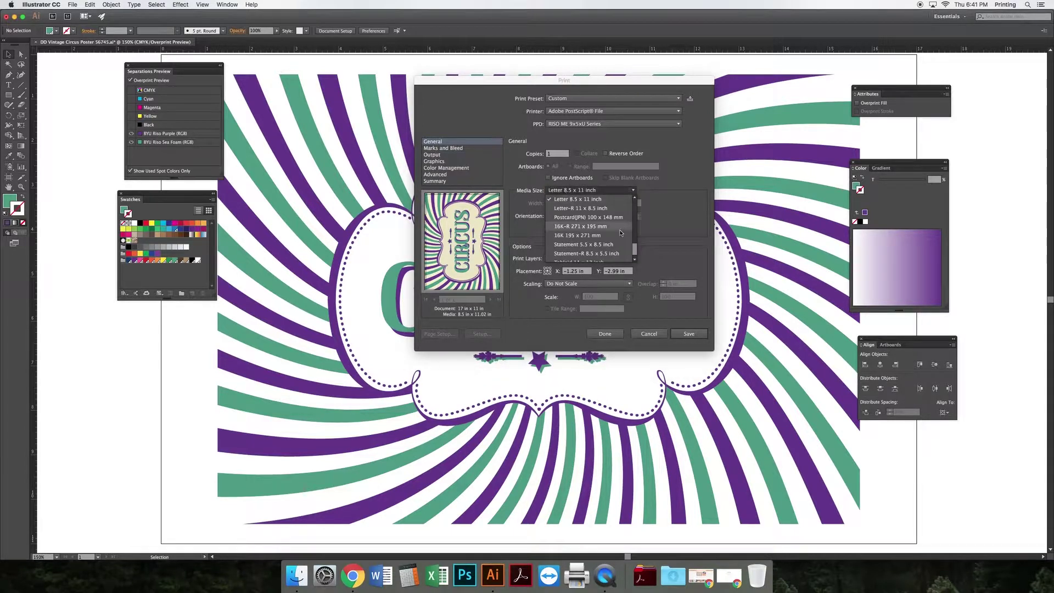
pyautogui.scroll(-3, 635, 258)
pyautogui.click(598, 258)
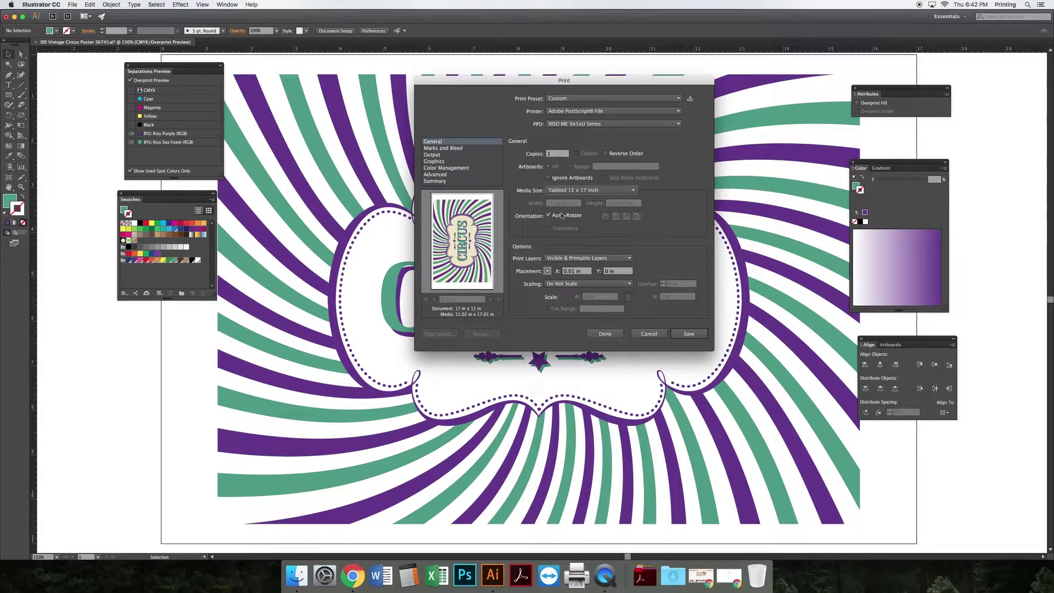
pyautogui.click(434, 157)
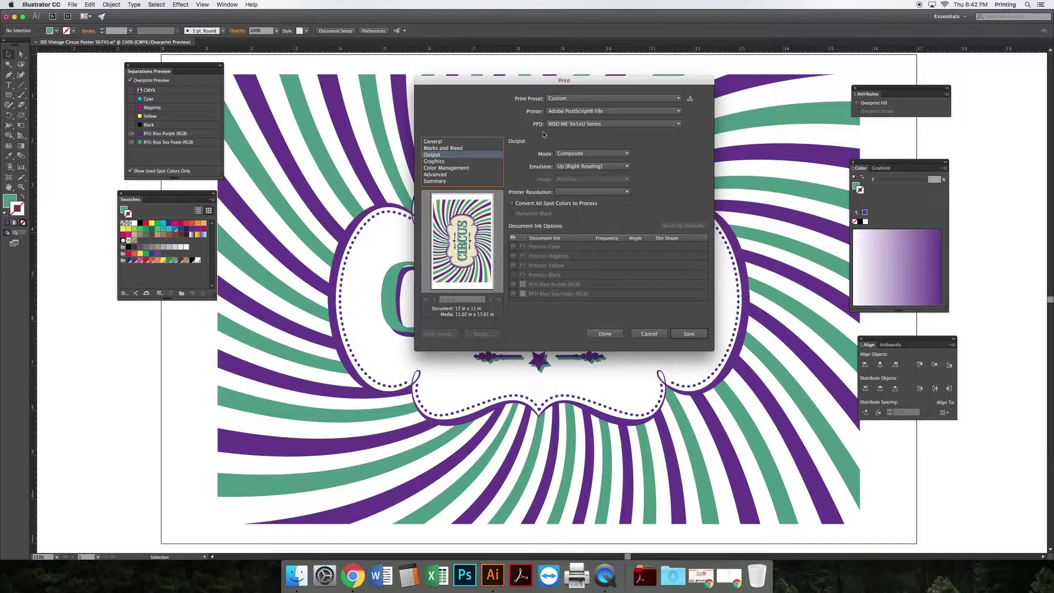
# Set output to Separations (Host-Based) and disable the Process Cyan, Magenta and Yellow plates
pyautogui.click(567, 155)
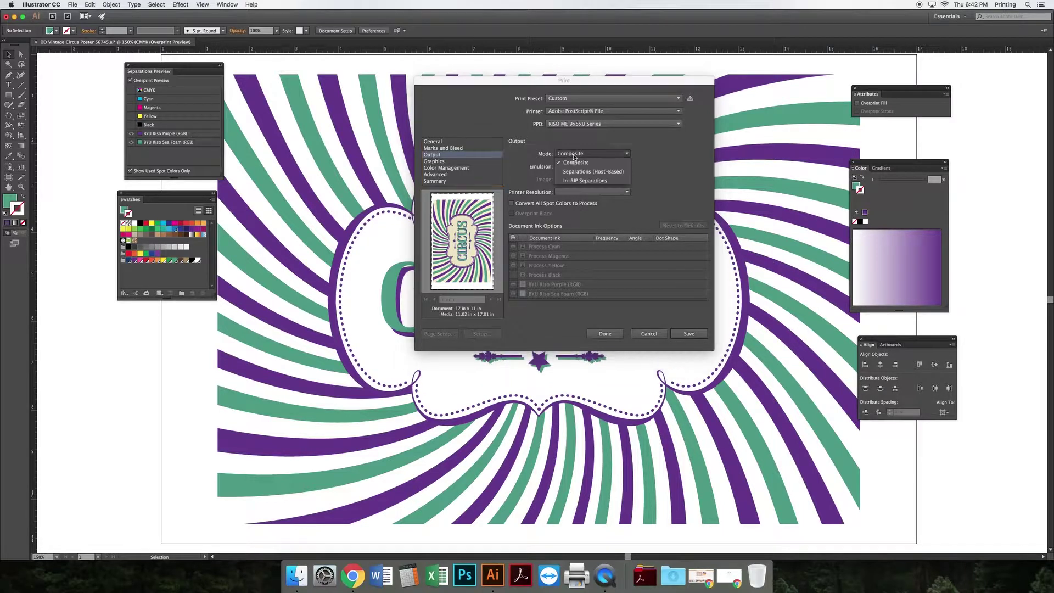
pyautogui.click(583, 172)
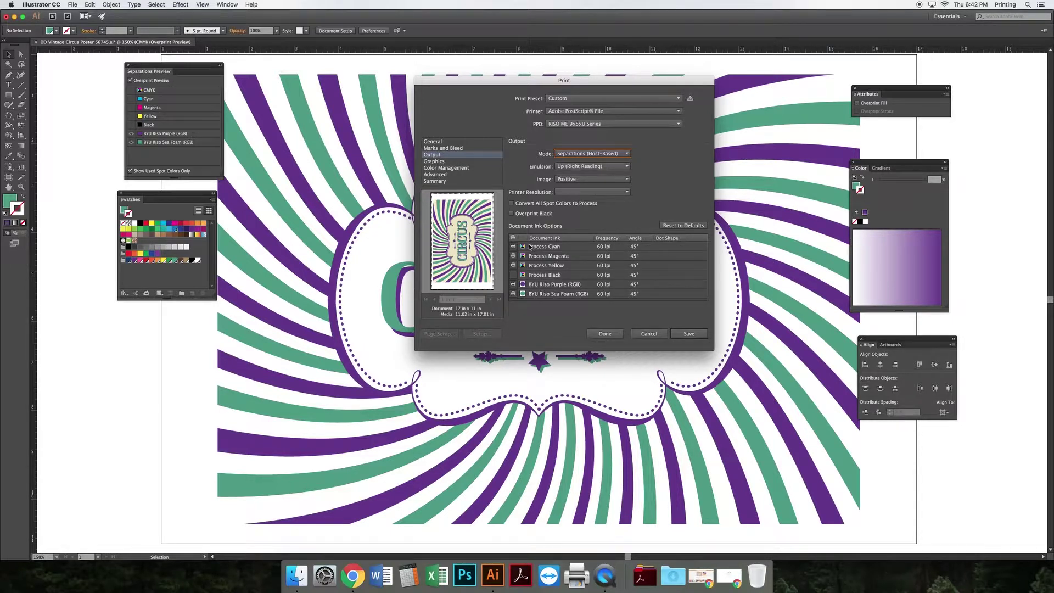
pyautogui.click(513, 247)
pyautogui.click(514, 256)
pyautogui.click(514, 265)
# Print the separations to a PostScript file named Circus.ps in the Pictures folder
pyautogui.click(688, 334)
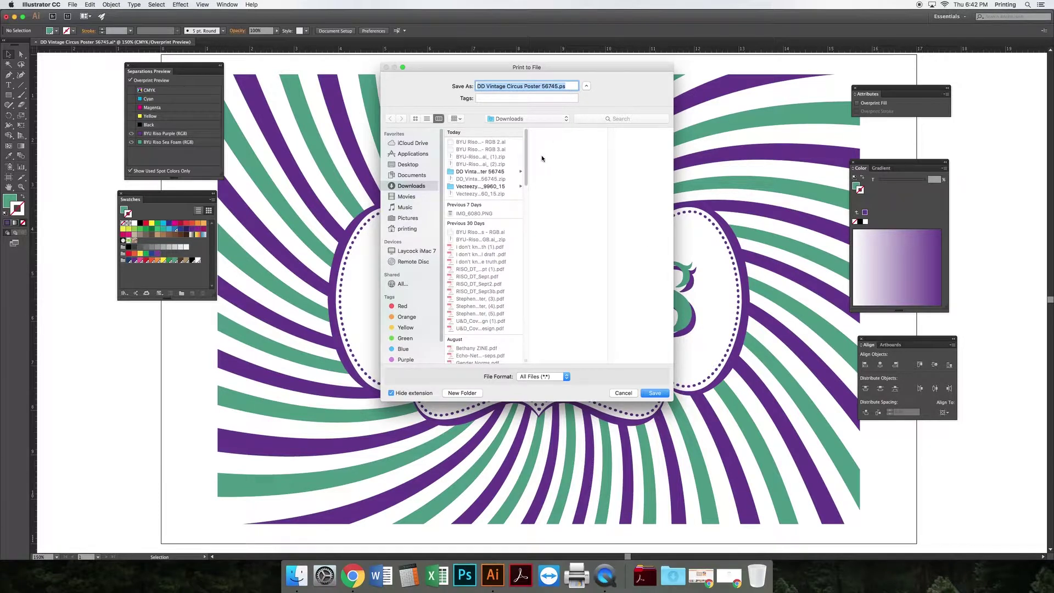
pyautogui.click(407, 218)
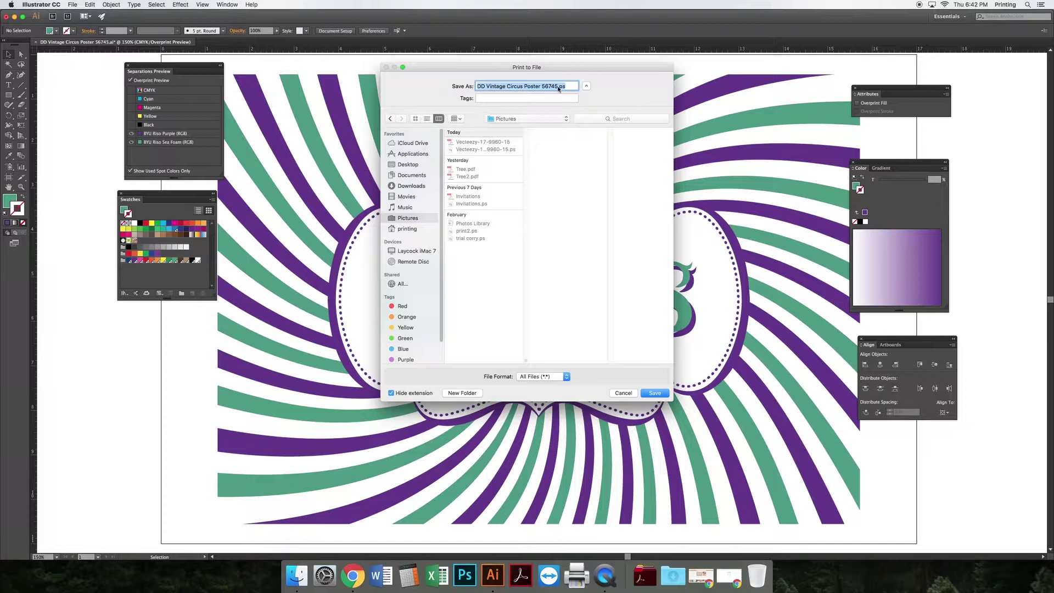
pyautogui.moveTo(562, 86); pyautogui.dragTo(473, 90)
pyautogui.write('Circu')
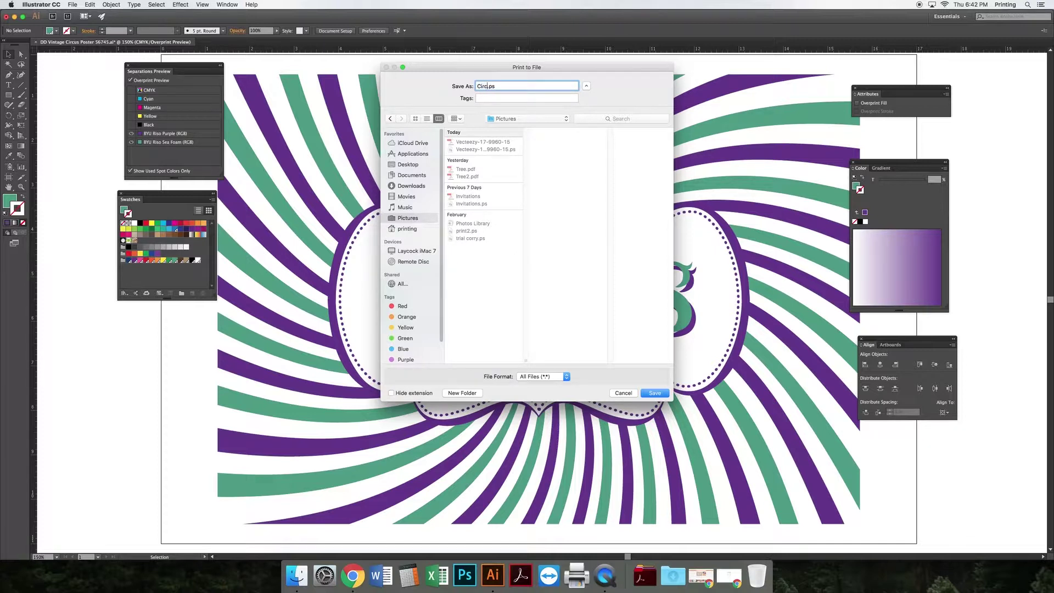
pyautogui.write('s')
pyautogui.click(657, 393)
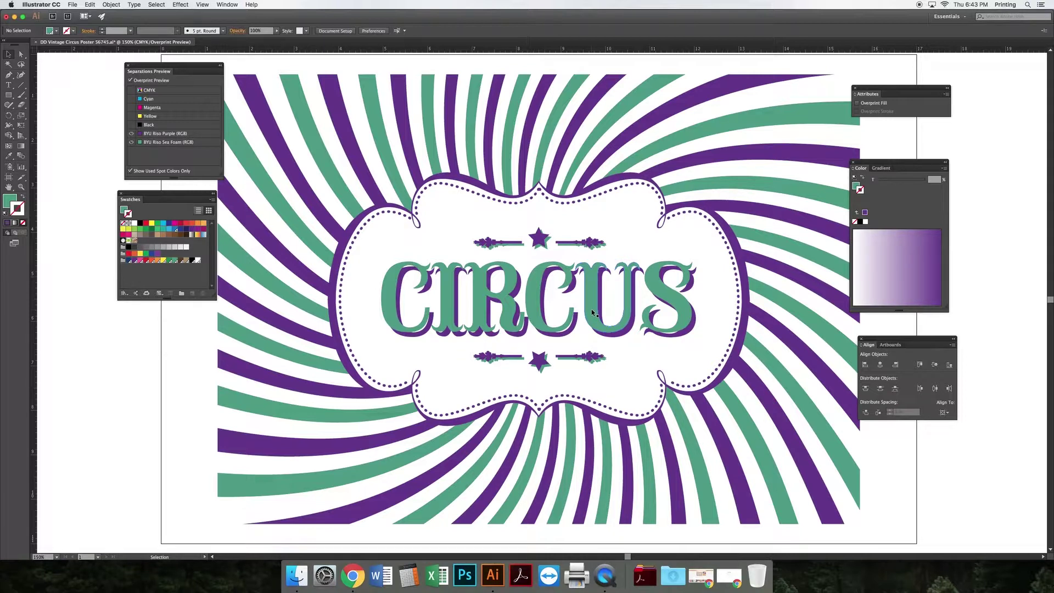
# Open Circus.ps from Finder's Pictures folder so Preview converts it to Circus.pdf
pyautogui.click(297, 575)
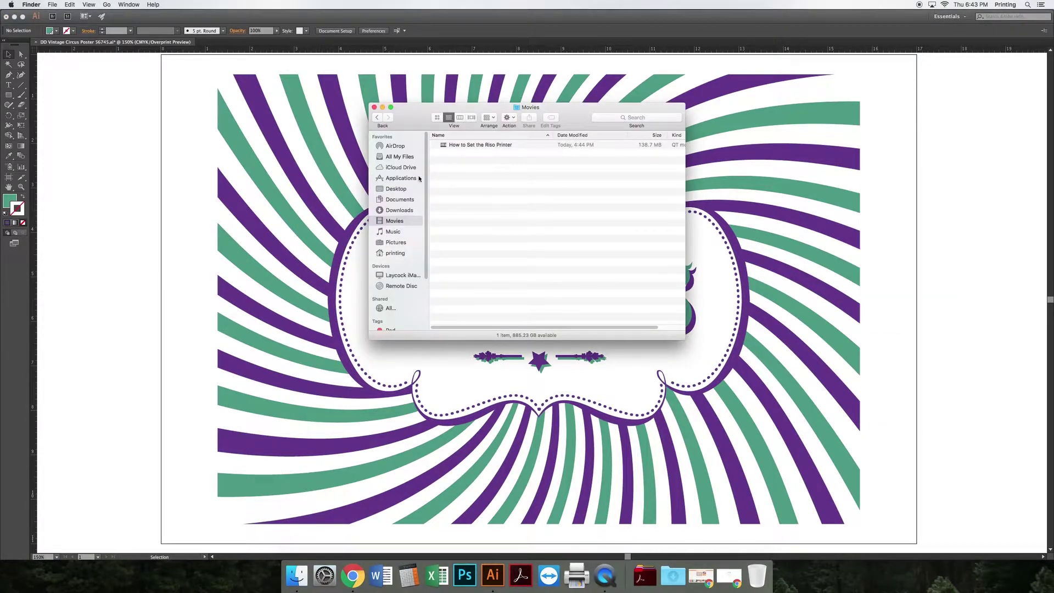
pyautogui.click(400, 245)
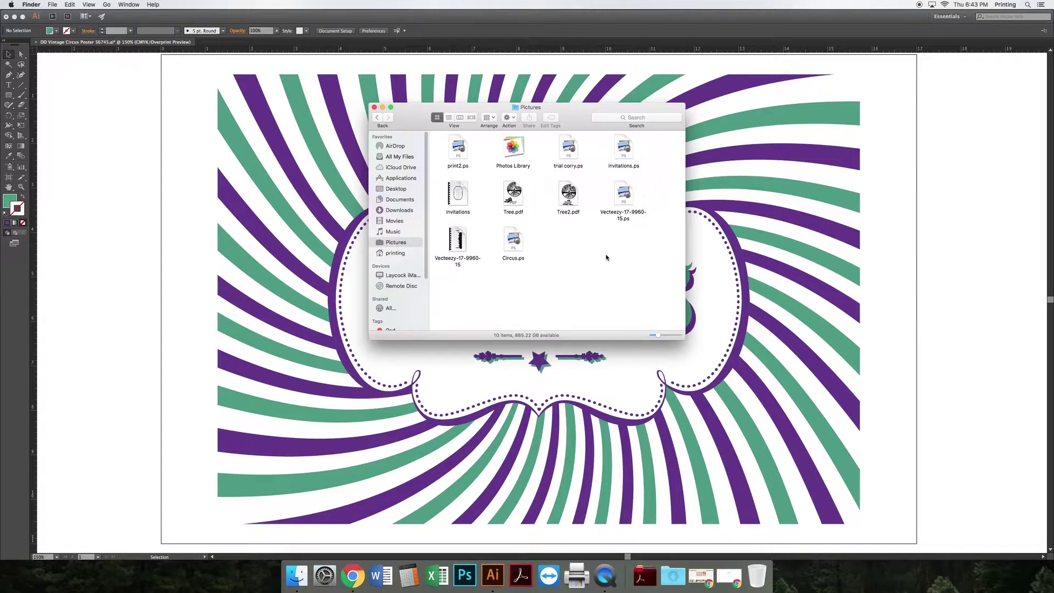
pyautogui.click(522, 254)
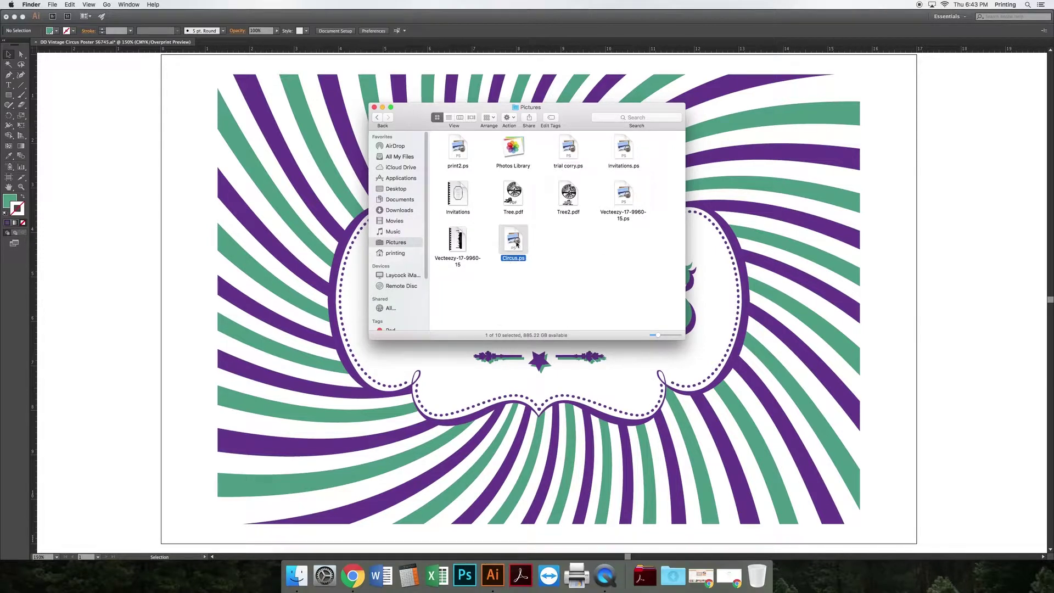
pyautogui.doubleClick(516, 244)
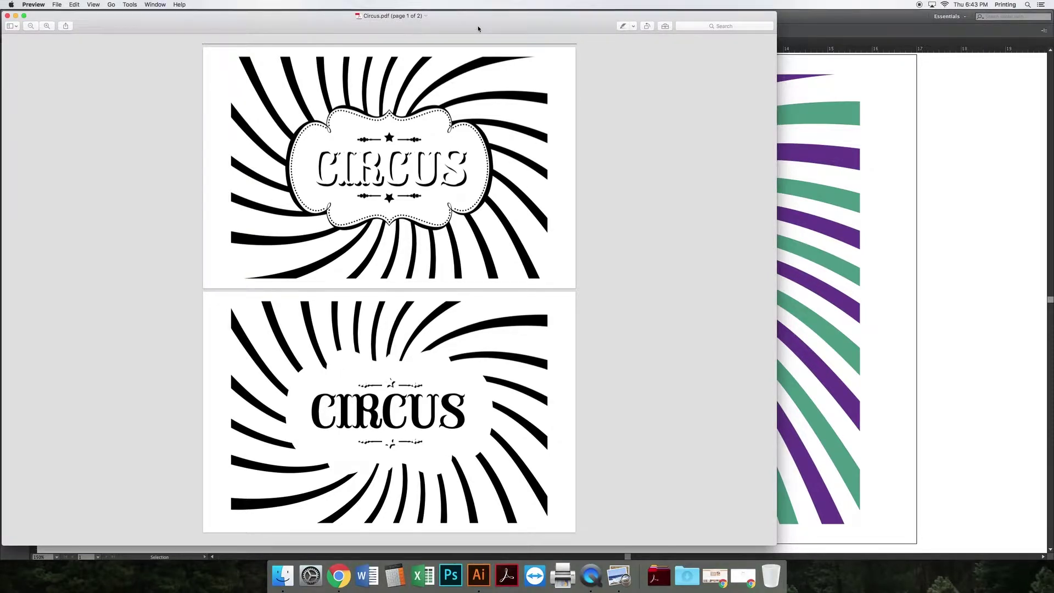
# Minimize the Finder Pictures window and reposition Preview to show both Circus.pdf pages
pyautogui.moveTo(478, 28); pyautogui.dragTo(851, 438)
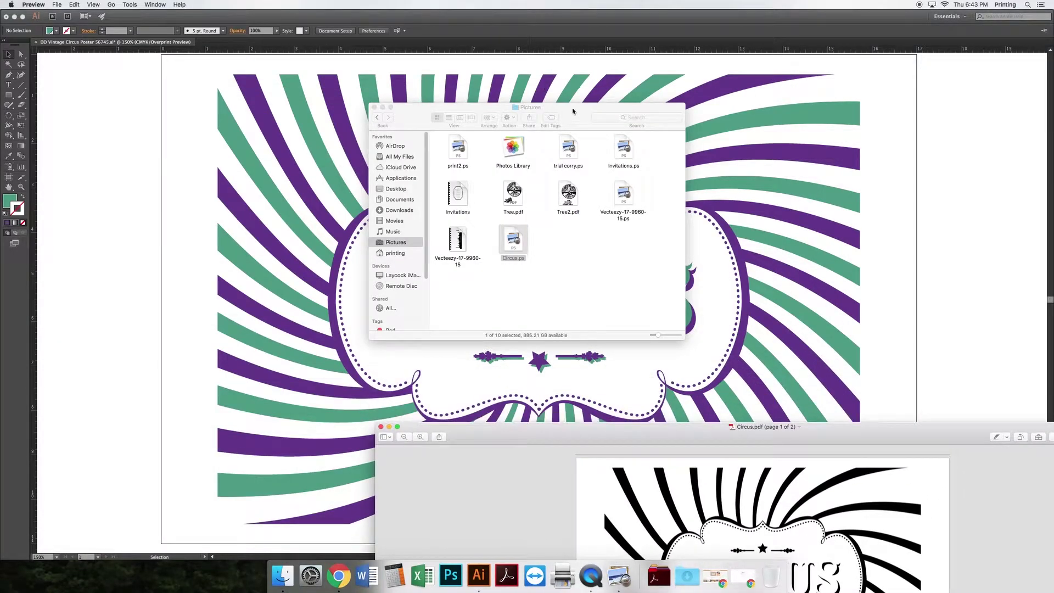
pyautogui.moveTo(573, 111); pyautogui.dragTo(945, 88)
pyautogui.click(755, 83)
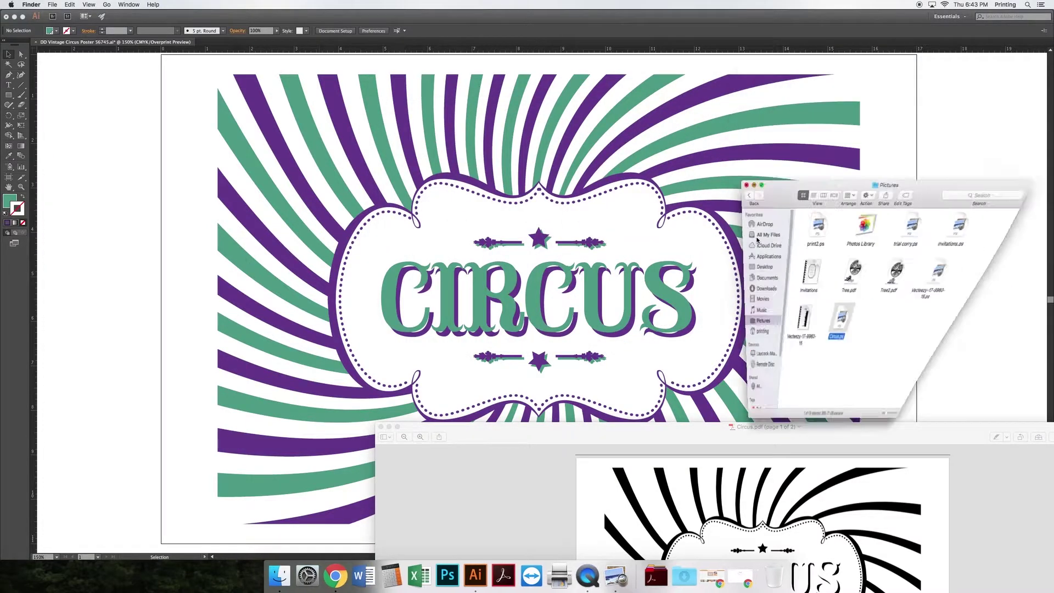
pyautogui.moveTo(782, 433); pyautogui.dragTo(753, 426)
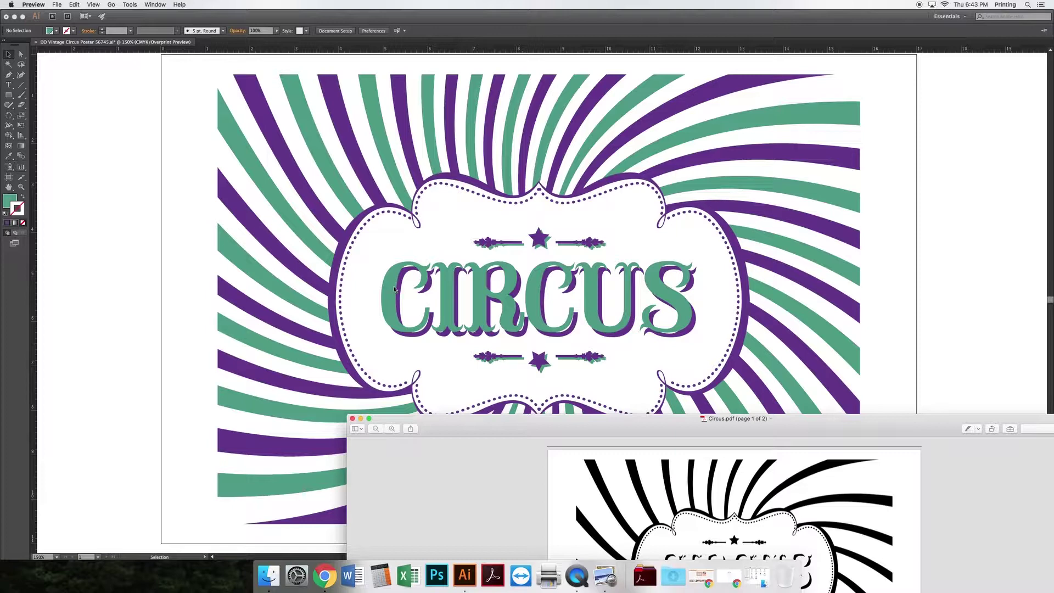
pyautogui.moveTo(538, 414); pyautogui.dragTo(358, 53)
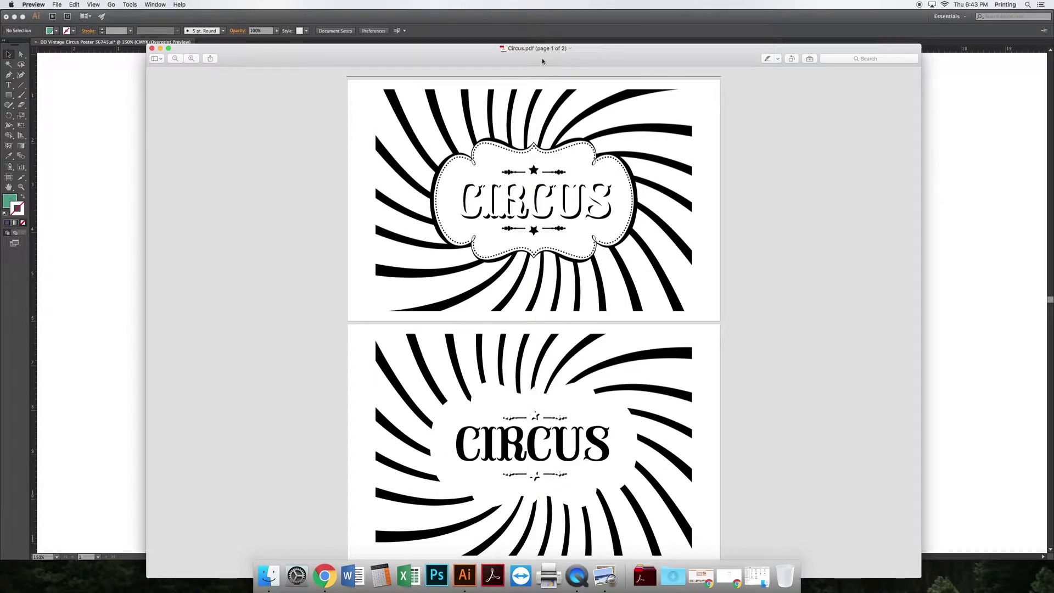
pyautogui.moveTo(541, 48); pyautogui.dragTo(511, 13)
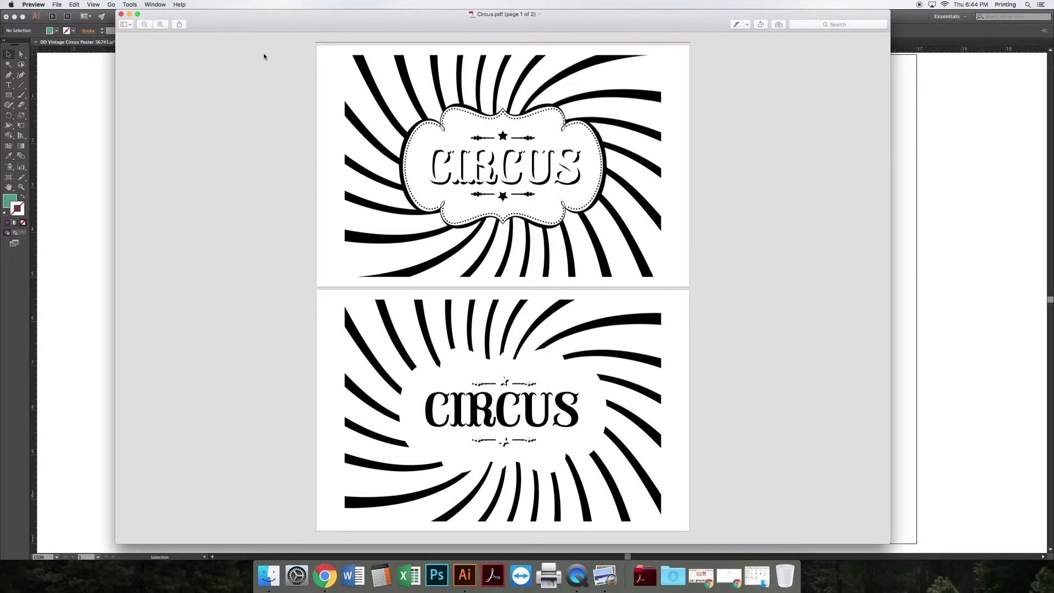
# Export the document from Preview as a PDF named Circus with Tabloid paper size
pyautogui.click(57, 5)
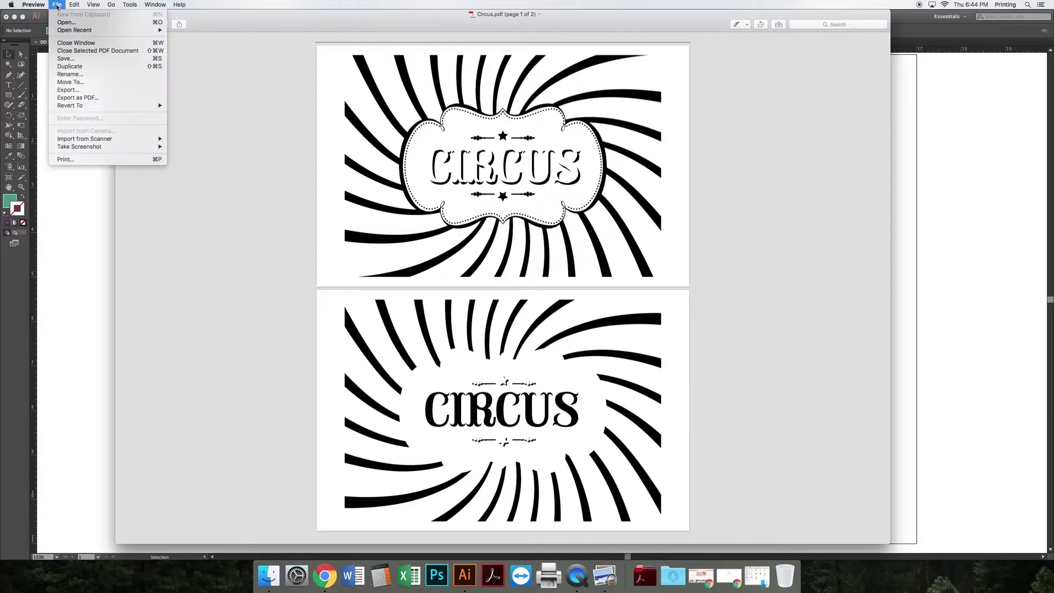
pyautogui.click(94, 99)
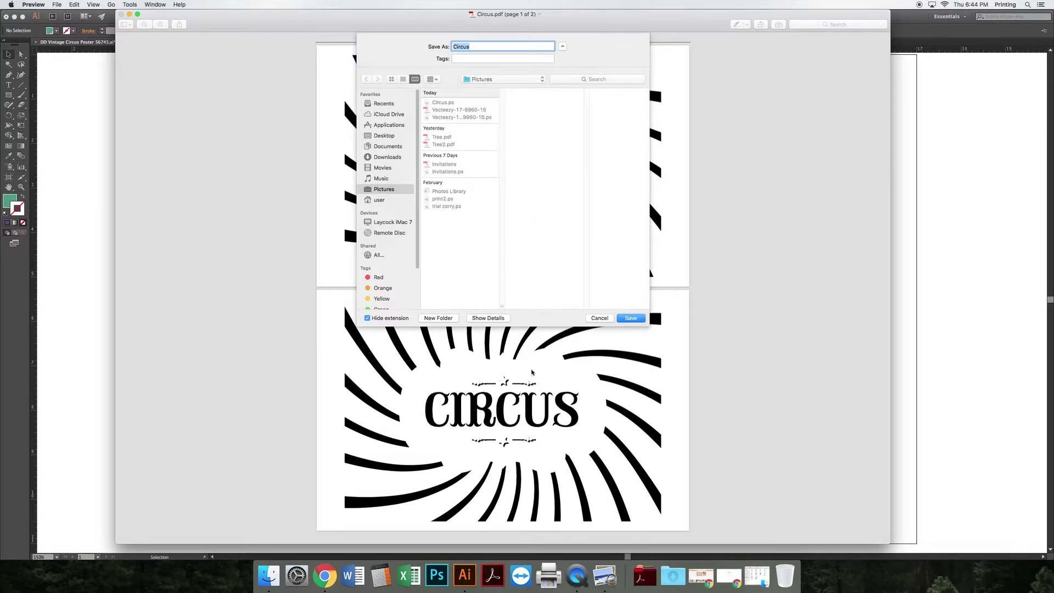
pyautogui.click(490, 318)
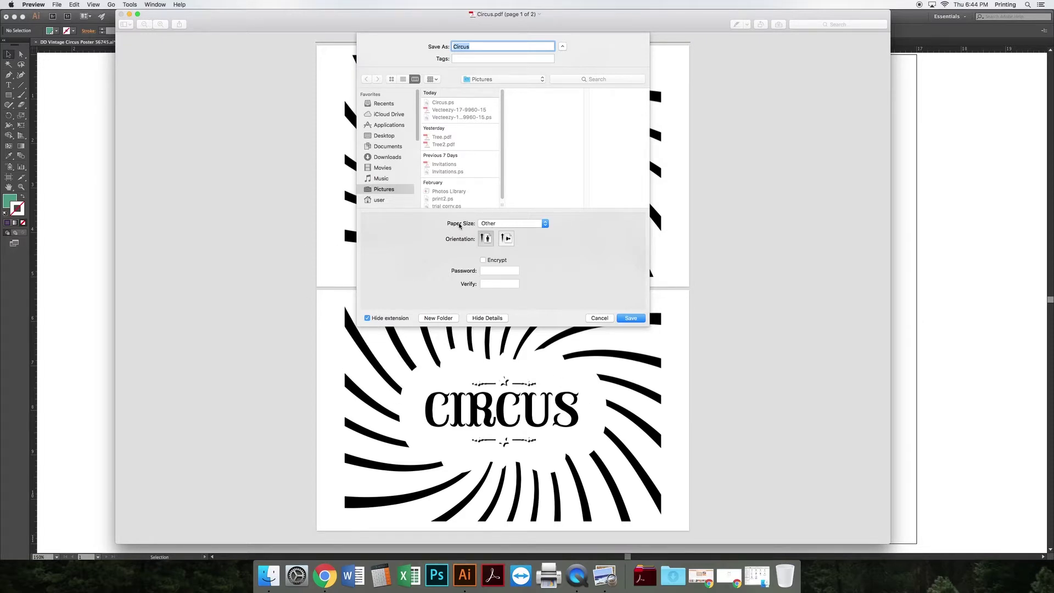
pyautogui.click(511, 223)
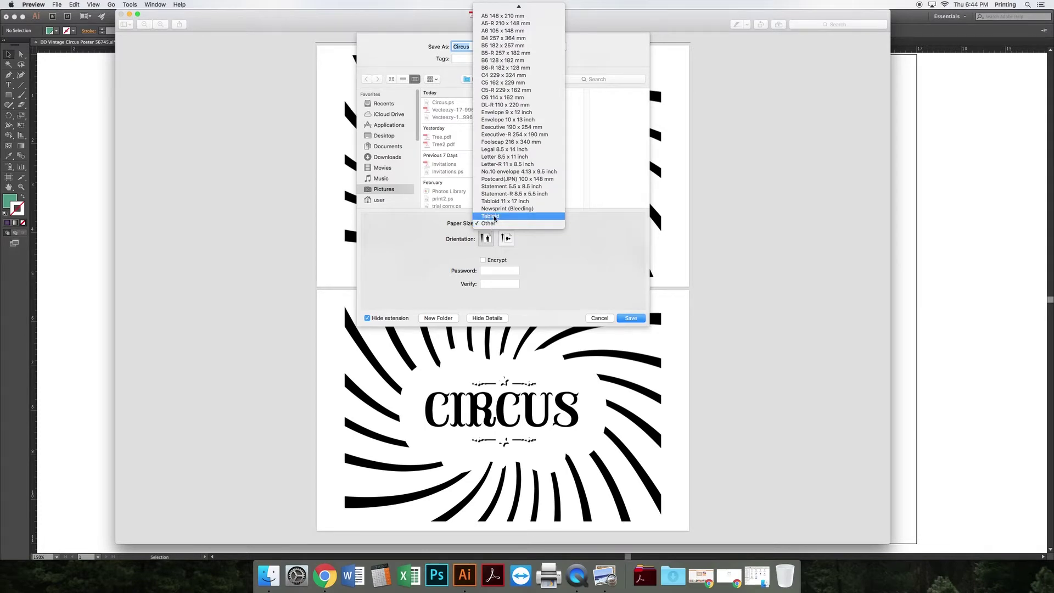
pyautogui.click(494, 216)
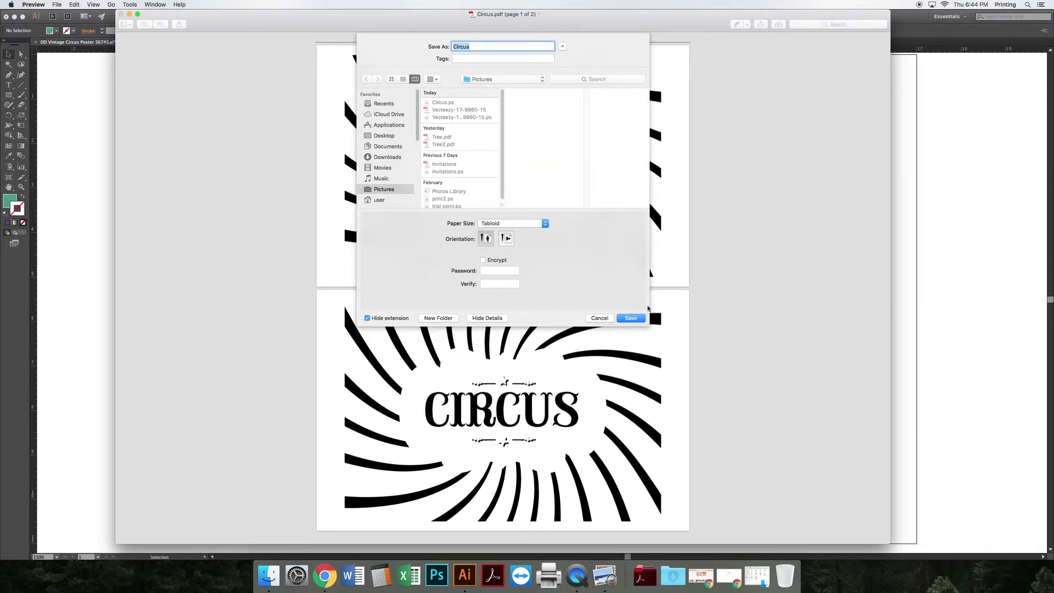
pyautogui.click(631, 318)
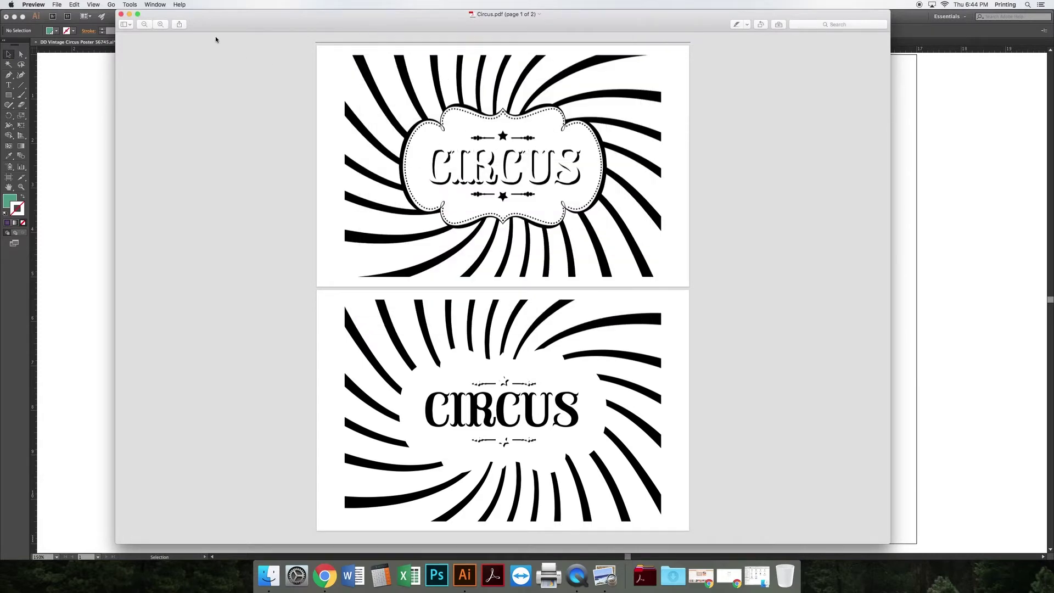
# Close Preview, restore the Pictures folder window, and open the exported Circus PDF in Acrobat
pyautogui.click(121, 15)
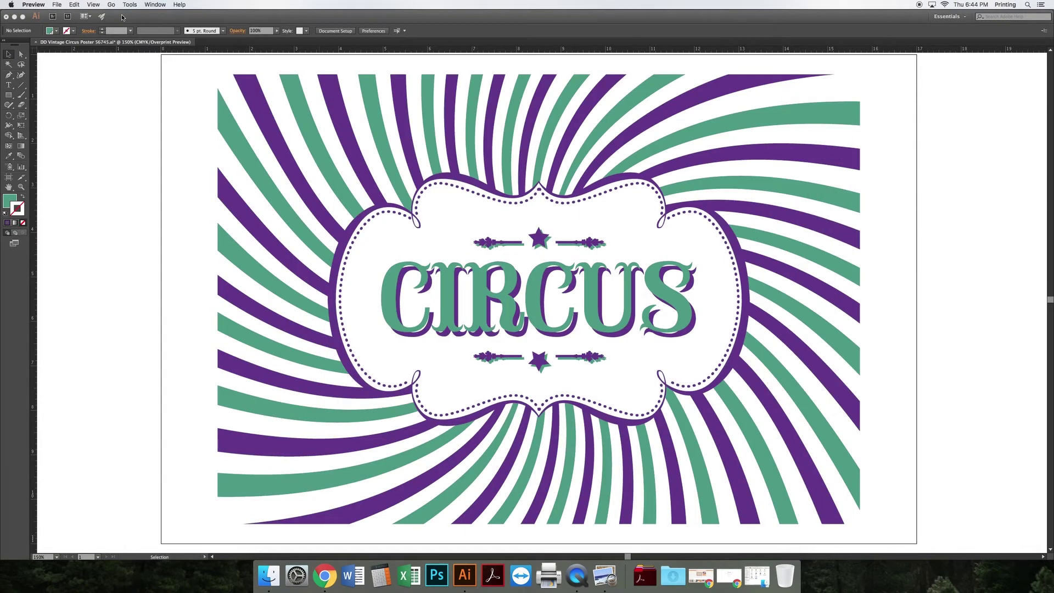
pyautogui.click(757, 575)
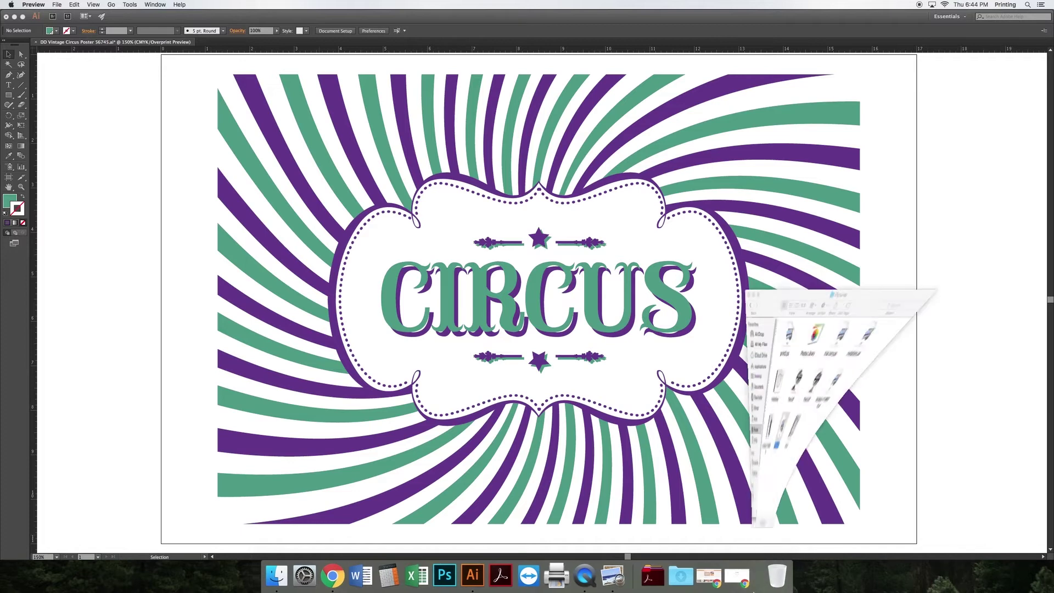
pyautogui.moveTo(880, 94); pyautogui.dragTo(445, 91)
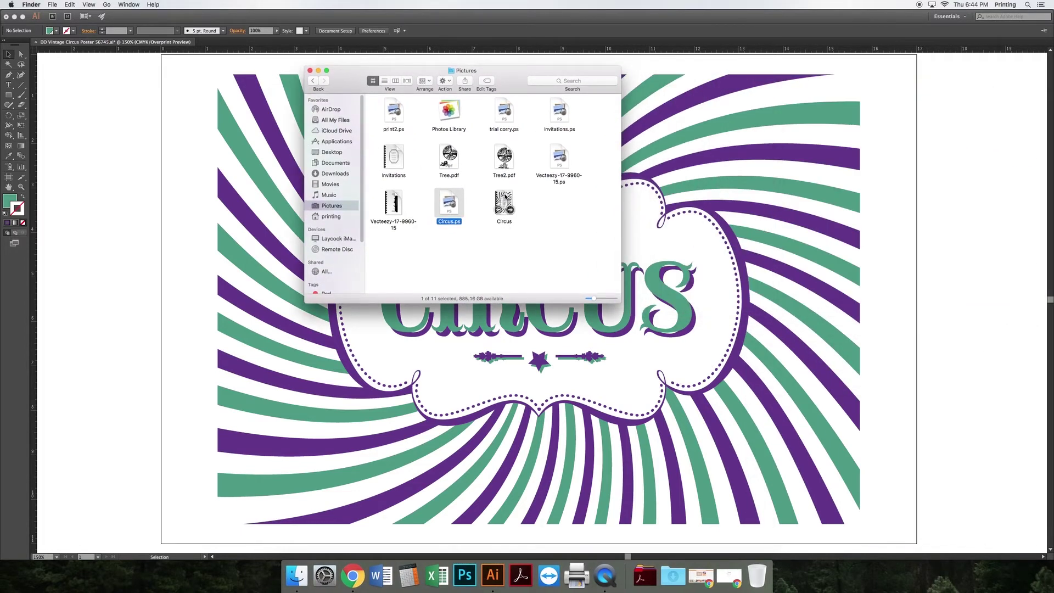
pyautogui.doubleClick(505, 198)
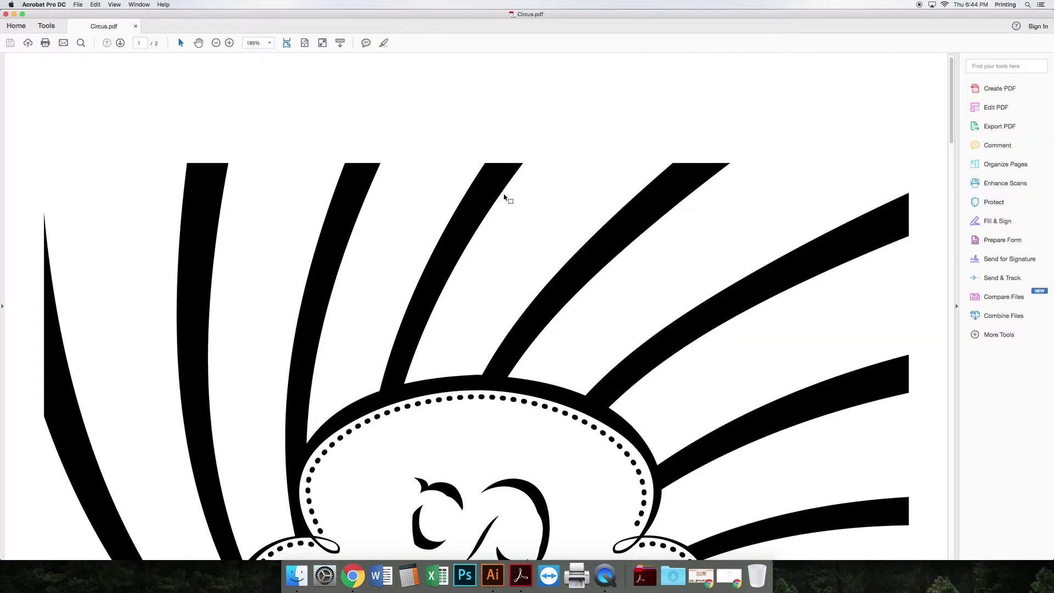
# Zoom out three times in Acrobat until both black-and-white separation pages are visible
pyautogui.click(216, 43)
pyautogui.click(216, 44)
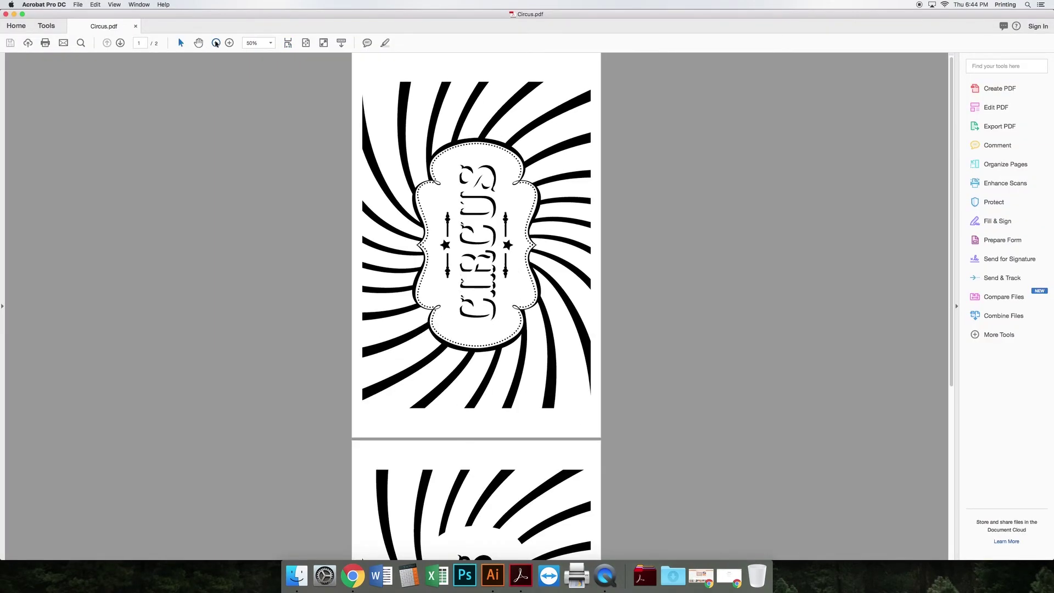
pyautogui.click(216, 44)
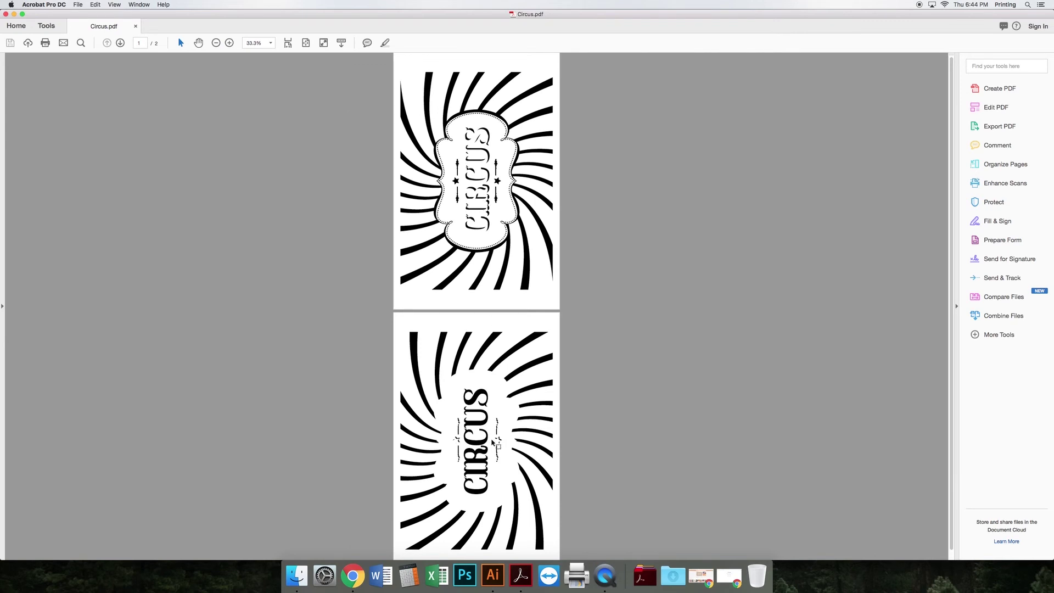